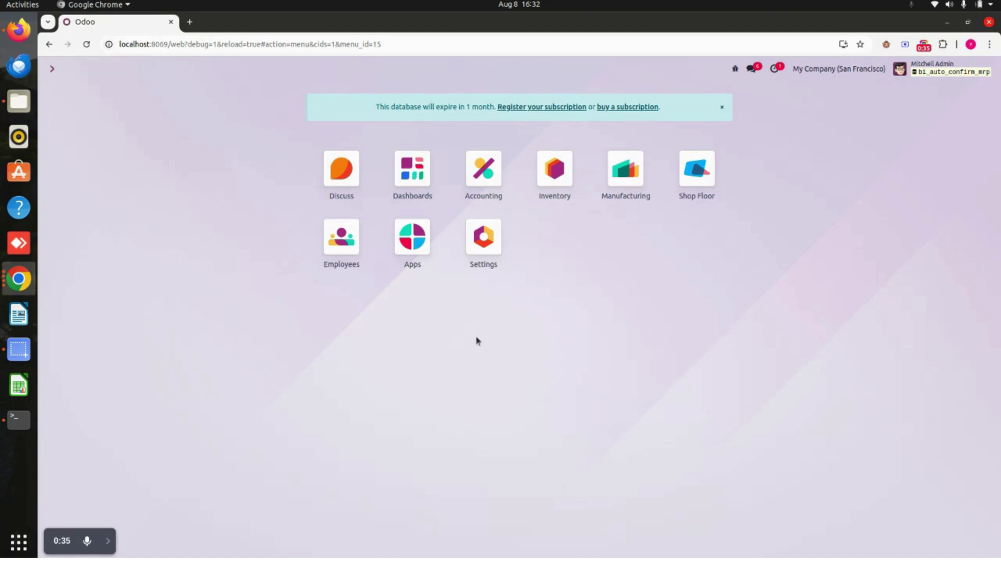
# Step: Open the manufacturing orders list and remove the default search filter so that all orders are listed
pyautogui.click(625, 175)
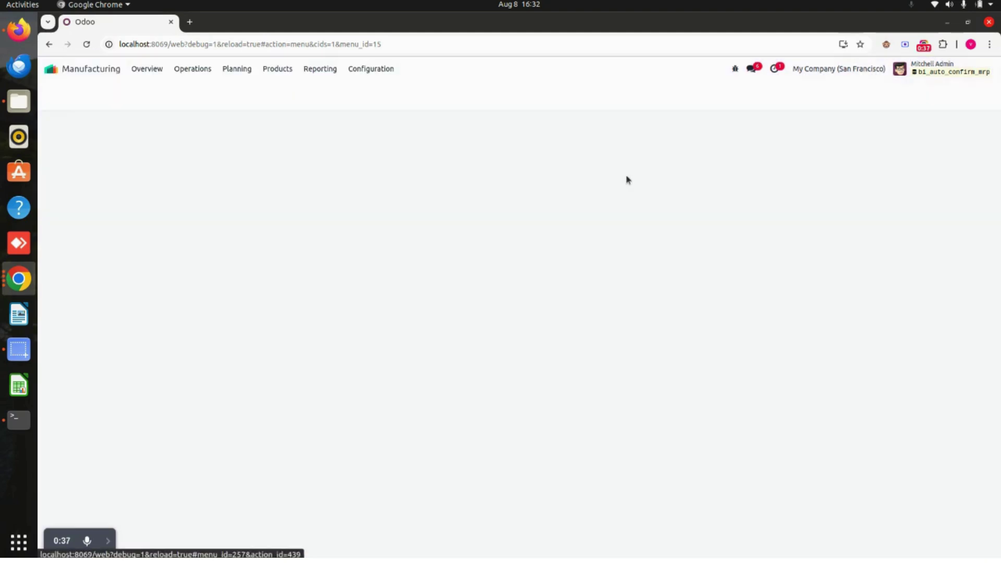
pyautogui.click(194, 68)
pyautogui.click(219, 89)
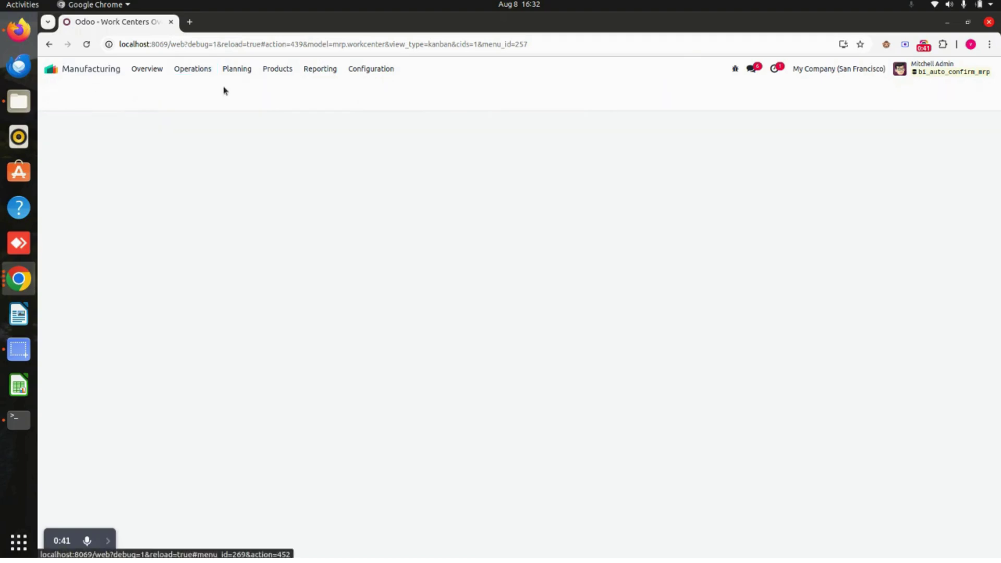
pyautogui.click(425, 94)
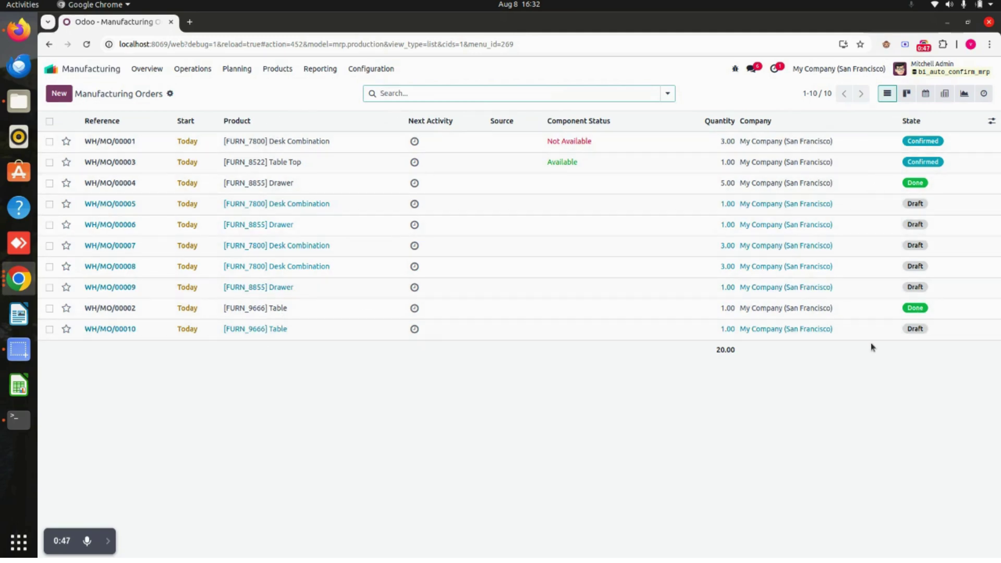
# Step: Check the component availability of the draft one-unit Desk Combination order and the draft Drawer order following it, and return to the orders list
pyautogui.click(348, 204)
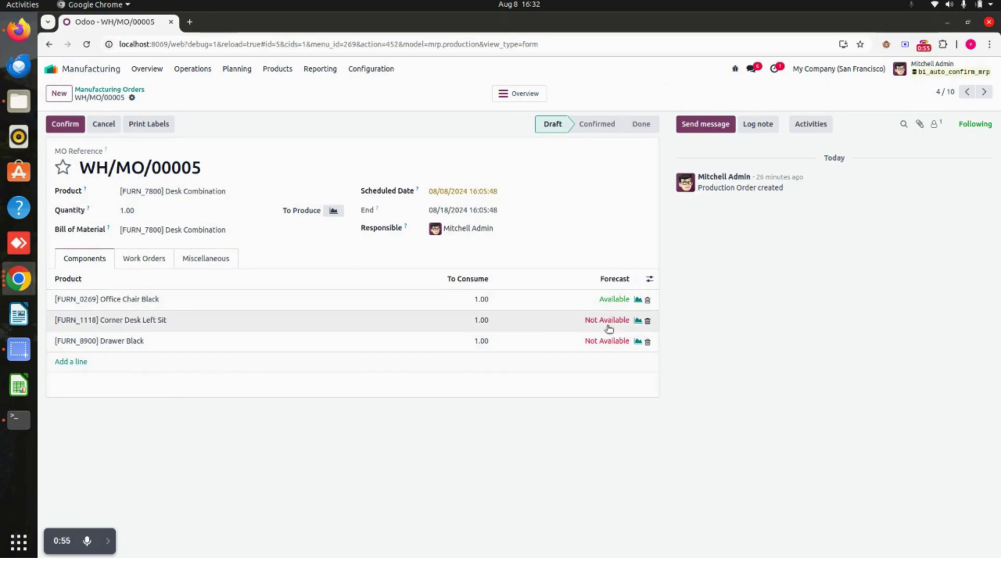
pyautogui.click(984, 92)
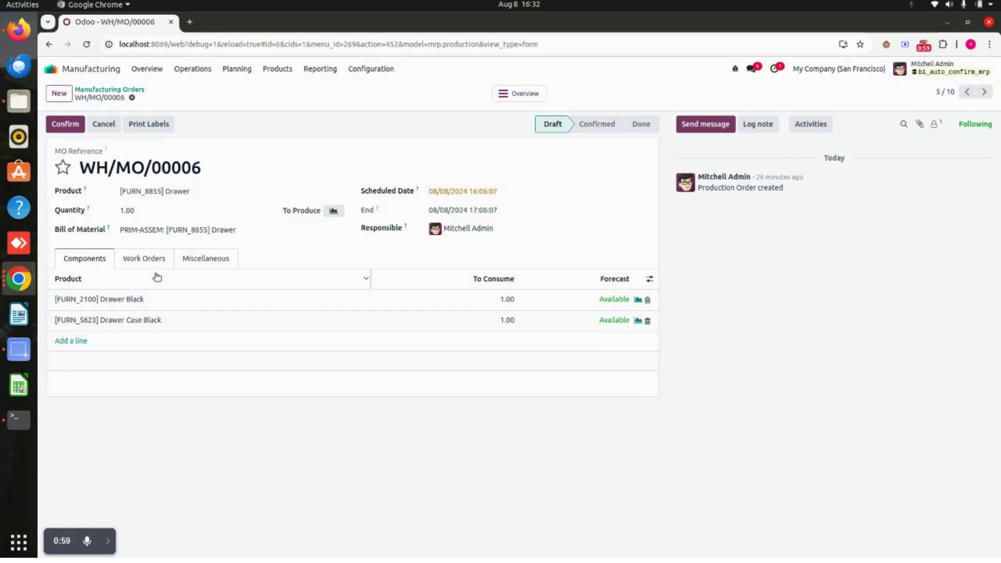
pyautogui.click(109, 90)
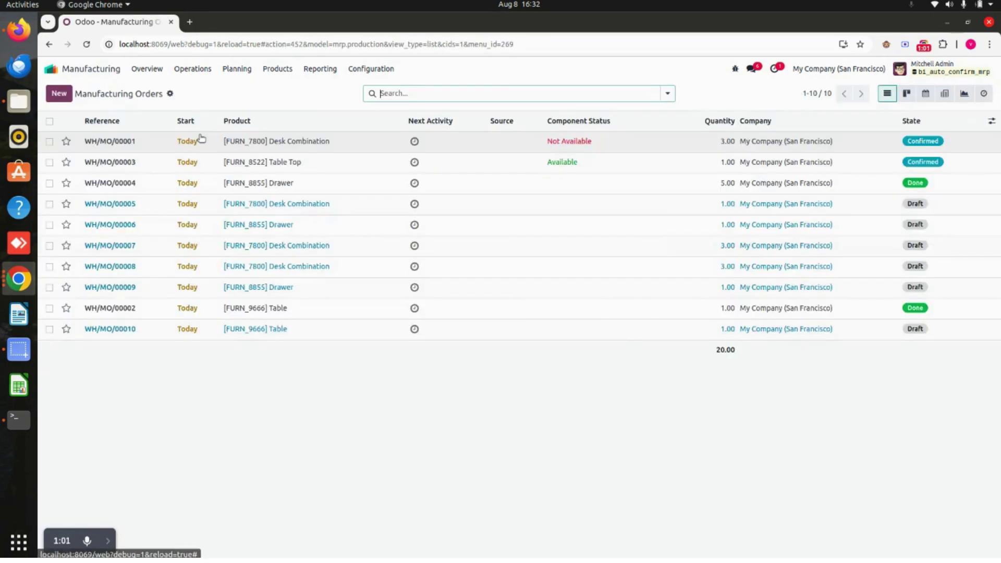
# Step: Run Auto Confirm Orders with Available Quantity on the draft one-unit Desk Combination order and the first draft Drawer order
pyautogui.click(49, 204)
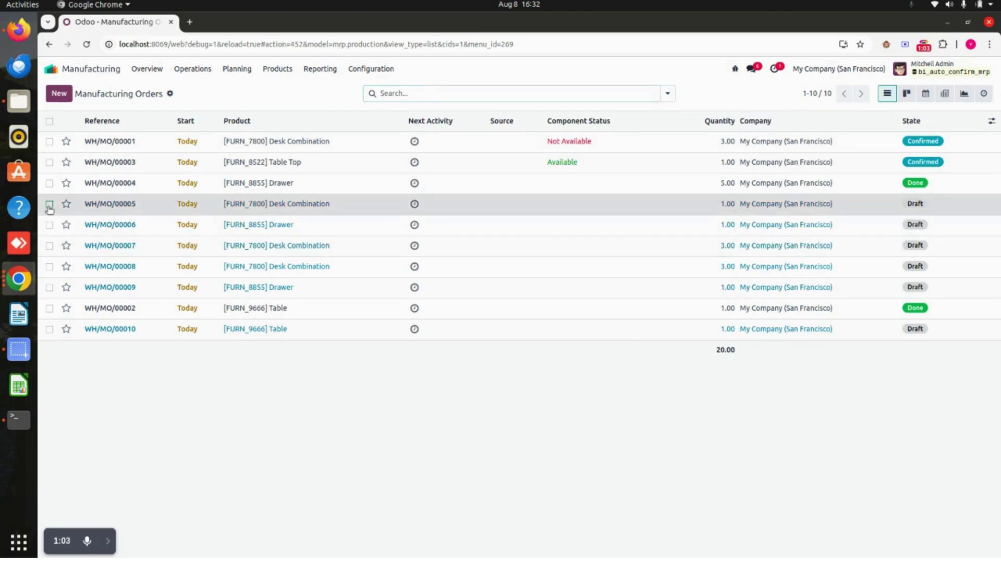
pyautogui.click(49, 225)
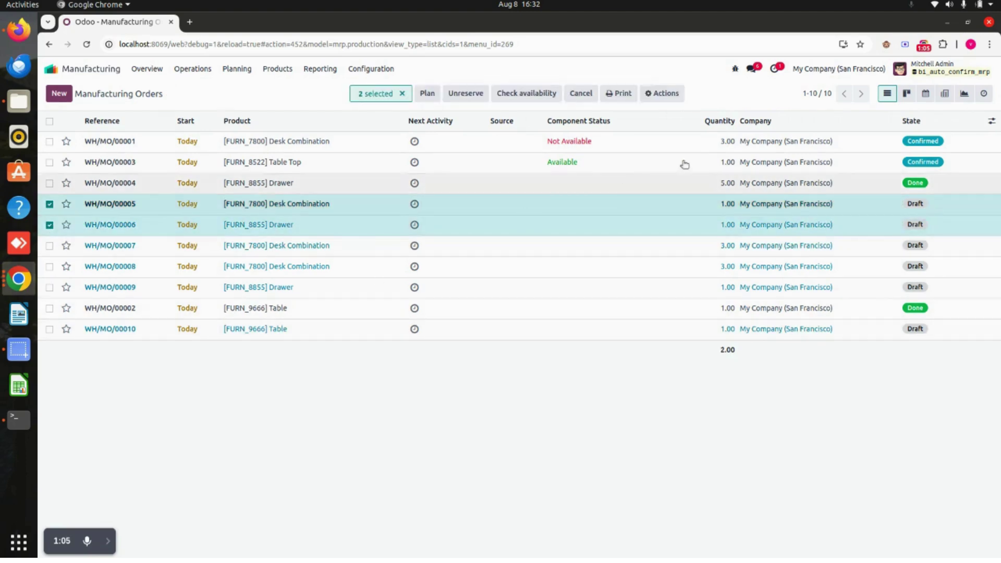
pyautogui.click(672, 94)
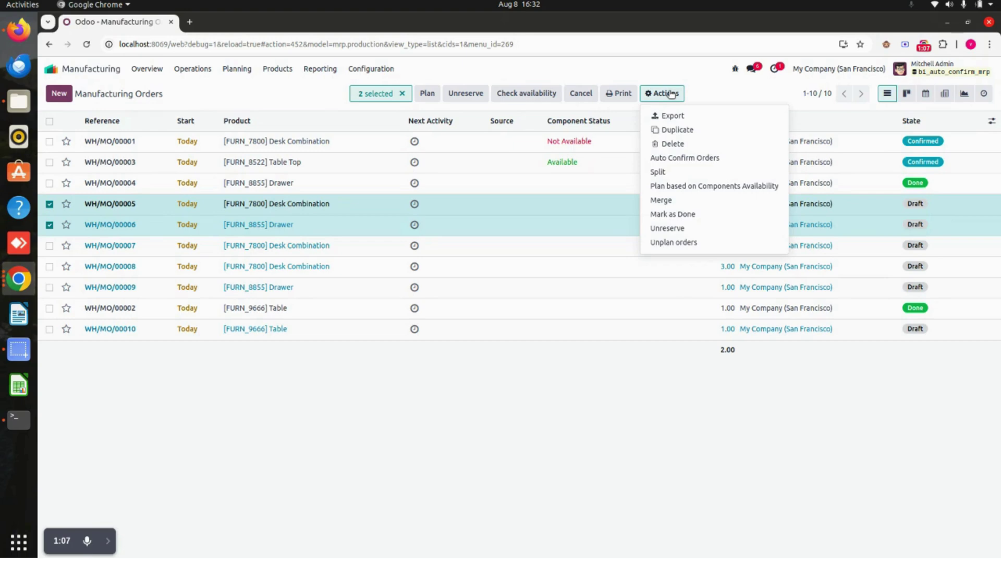
pyautogui.click(693, 158)
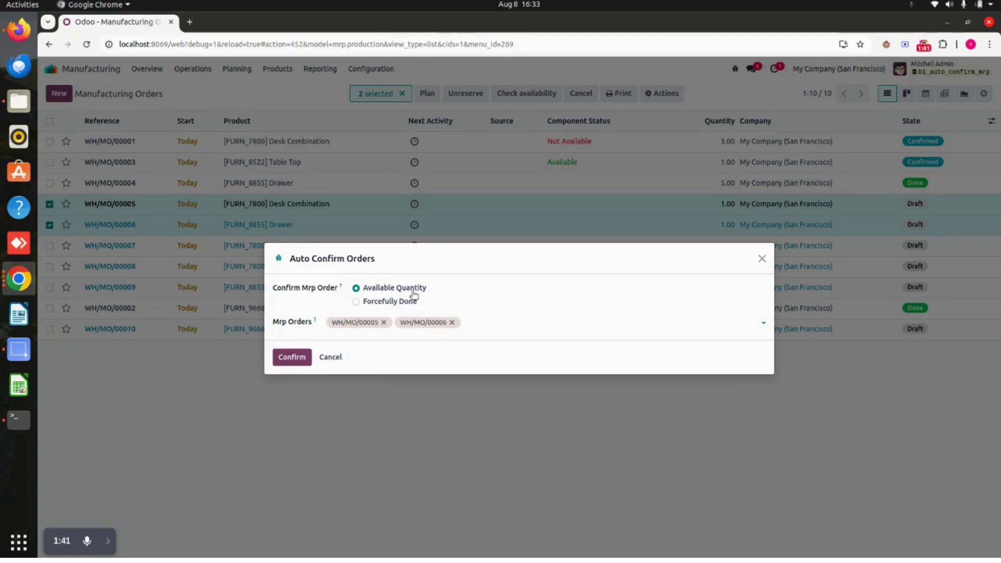
pyautogui.click(292, 356)
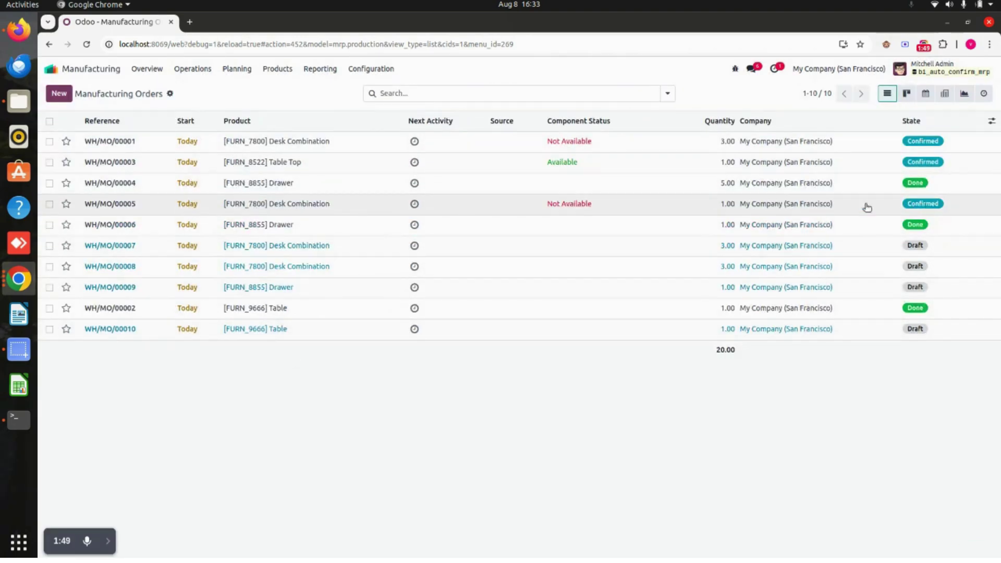
# Step: Examine the state, components and work orders of the processed one-unit Desk Combination and Drawer orders, and return to the list
pyautogui.click(508, 205)
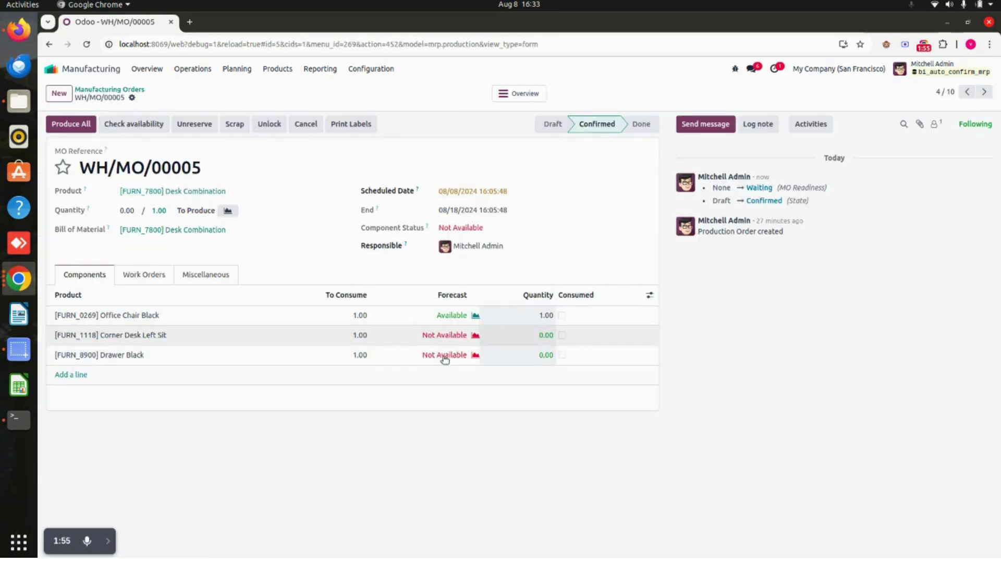
pyautogui.click(144, 274)
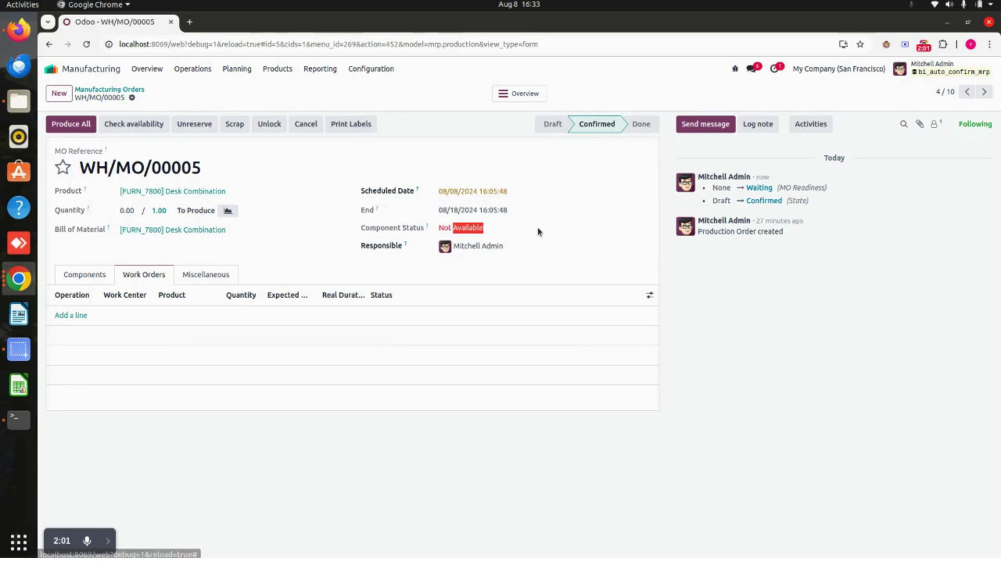
pyautogui.click(136, 90)
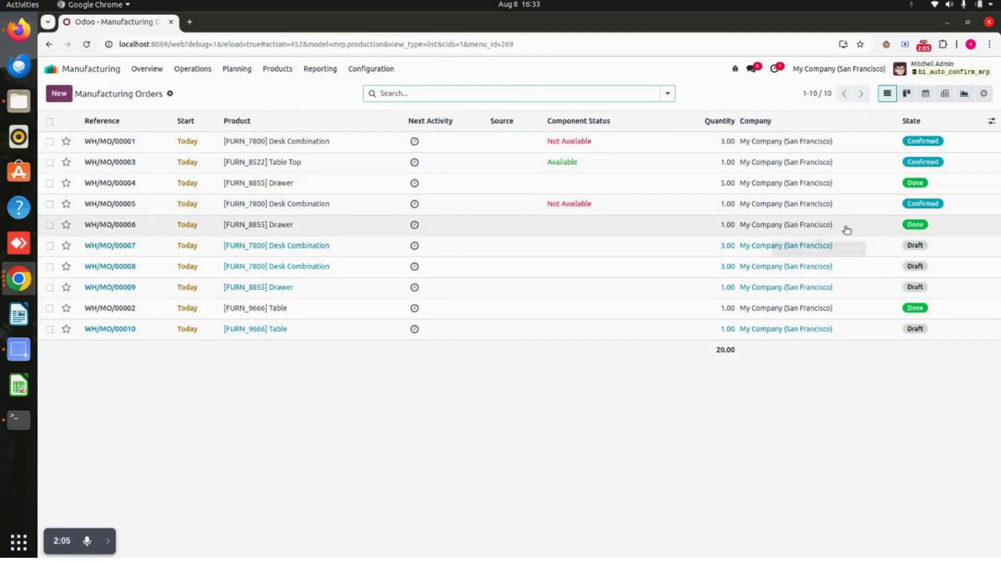
pyautogui.click(847, 230)
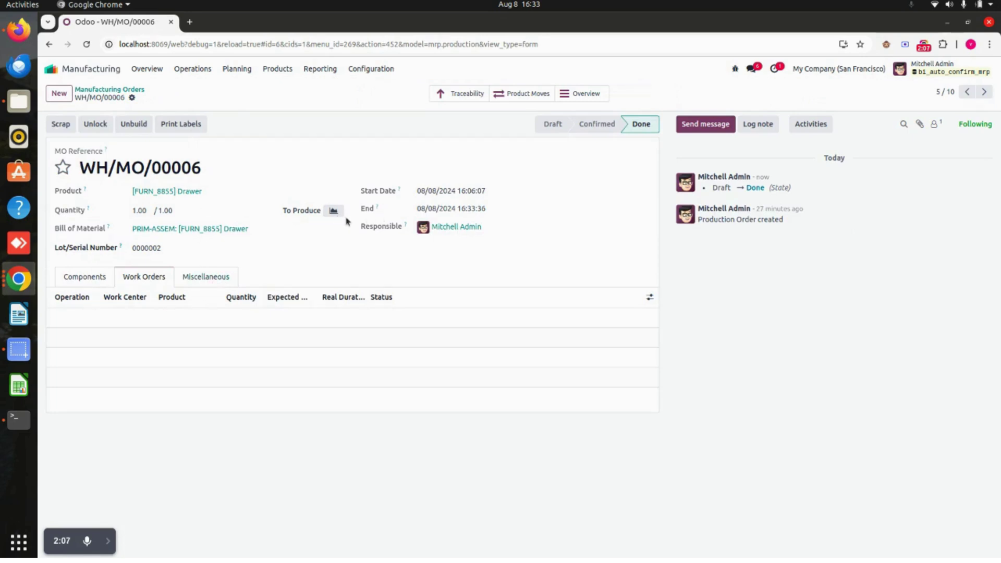
pyautogui.click(84, 276)
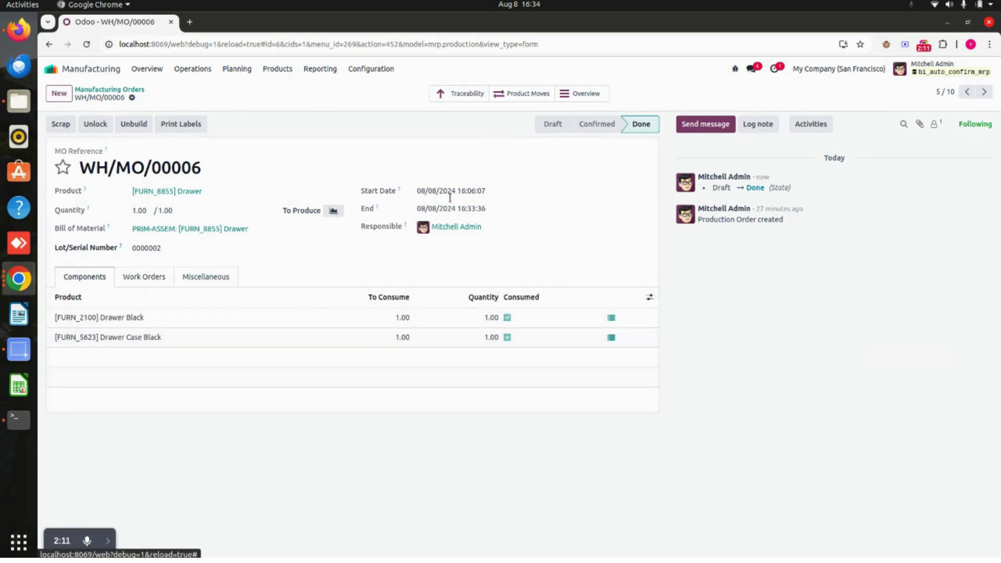
pyautogui.click(139, 90)
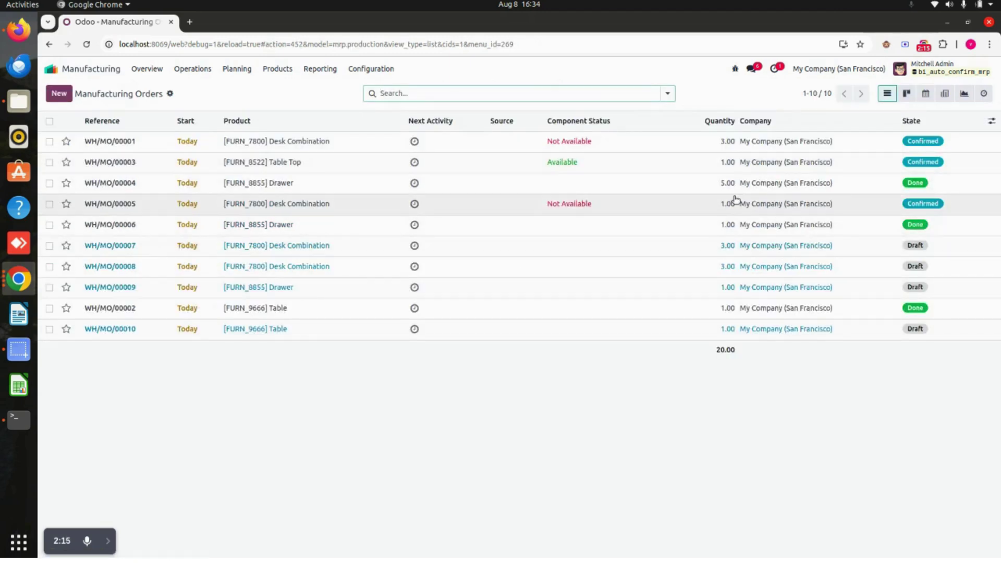
# Step: Try to run Auto Confirm Orders with Available Quantity again on the already processed one-unit Desk Combination and Drawer orders
pyautogui.click(50, 203)
pyautogui.click(49, 225)
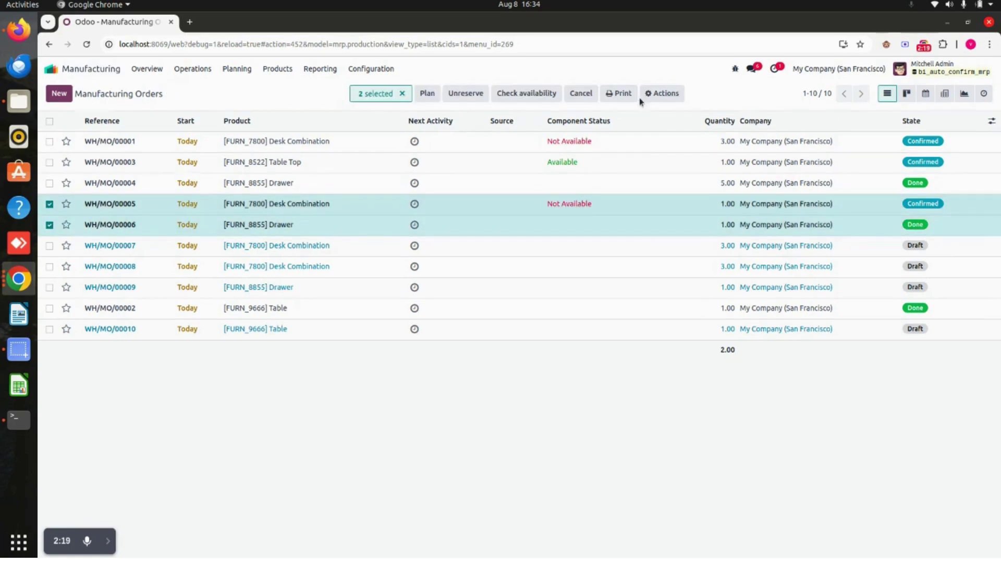
pyautogui.click(661, 94)
pyautogui.click(694, 156)
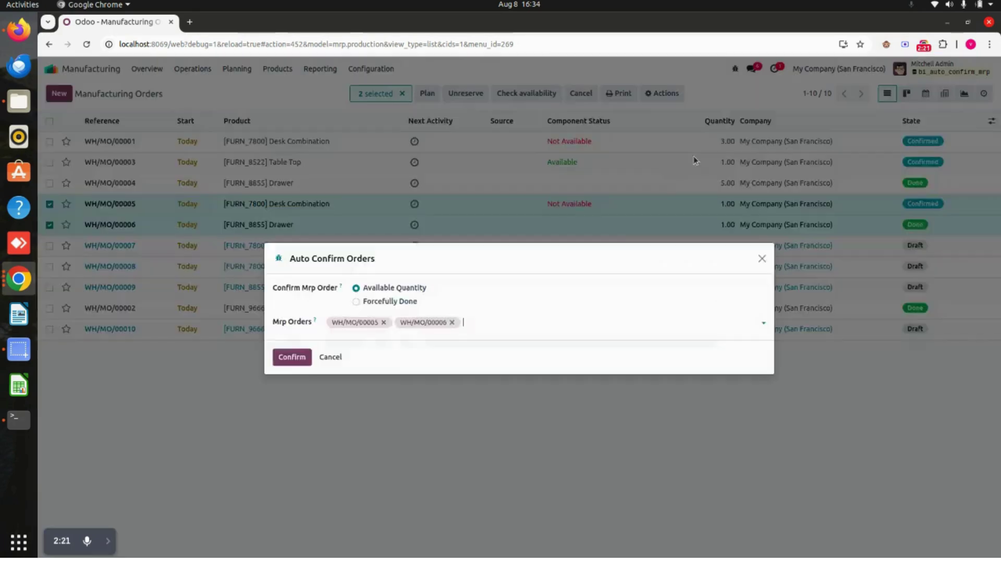
pyautogui.click(291, 357)
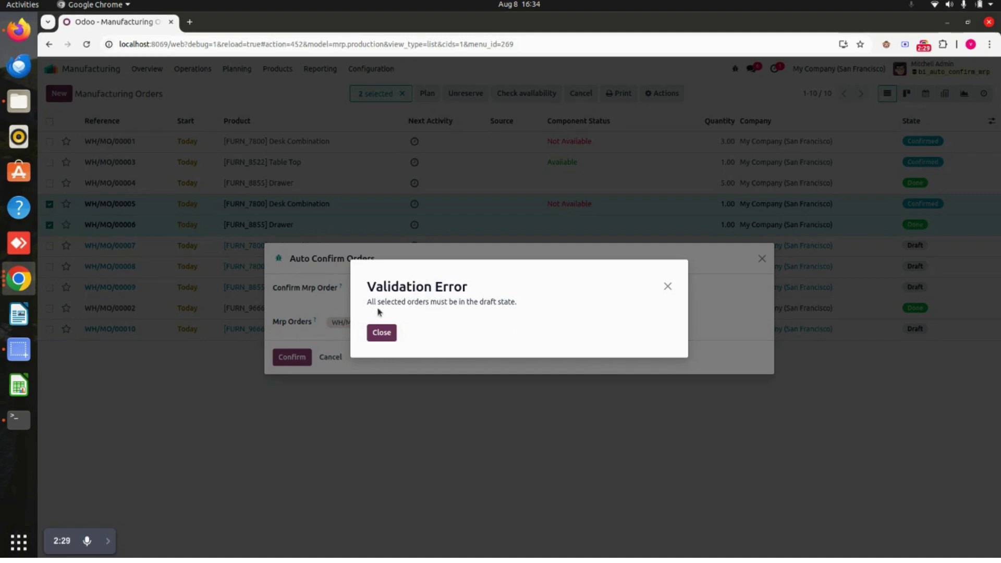
pyautogui.moveTo(367, 302); pyautogui.dragTo(548, 312)
pyautogui.click(547, 311)
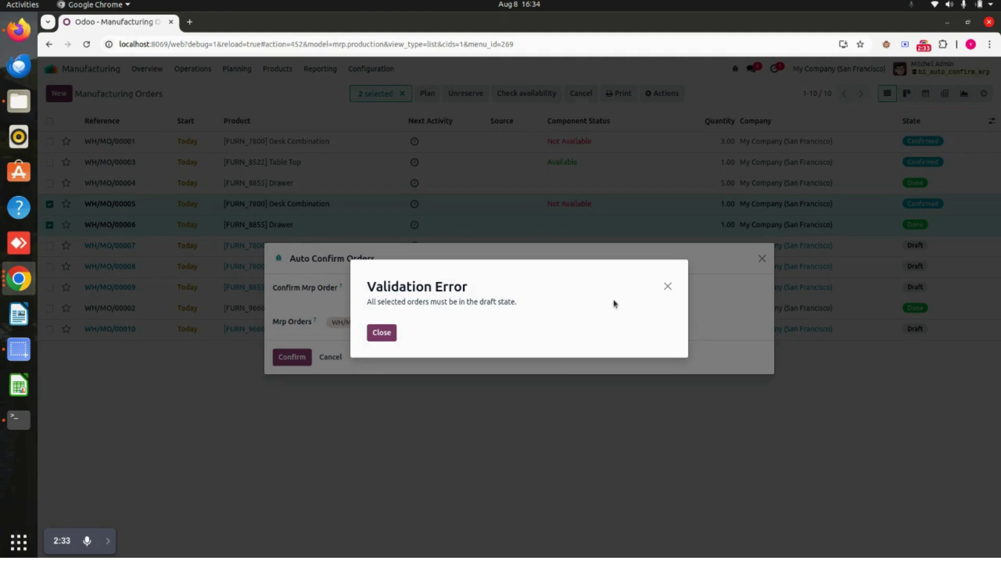
pyautogui.click(668, 287)
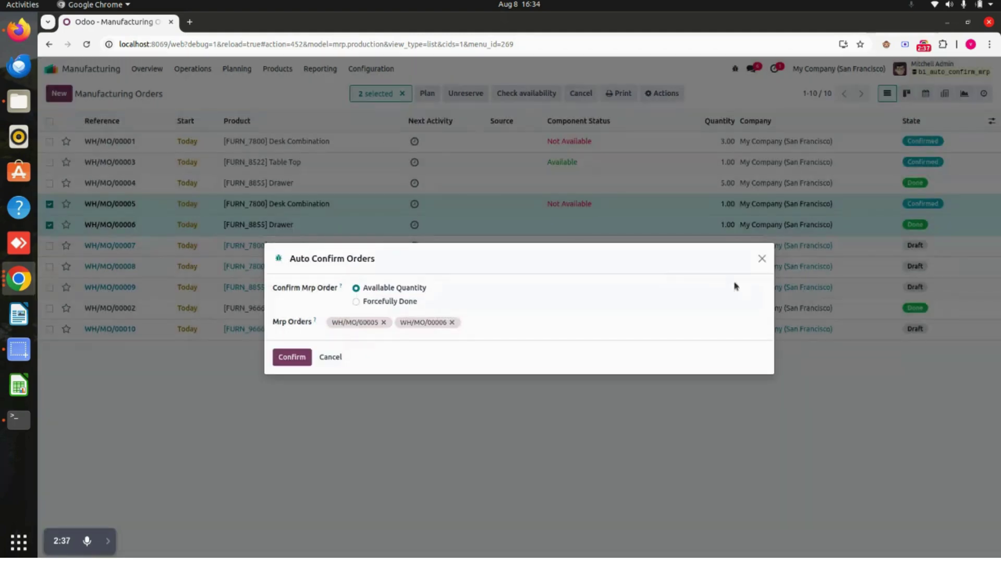
pyautogui.click(763, 261)
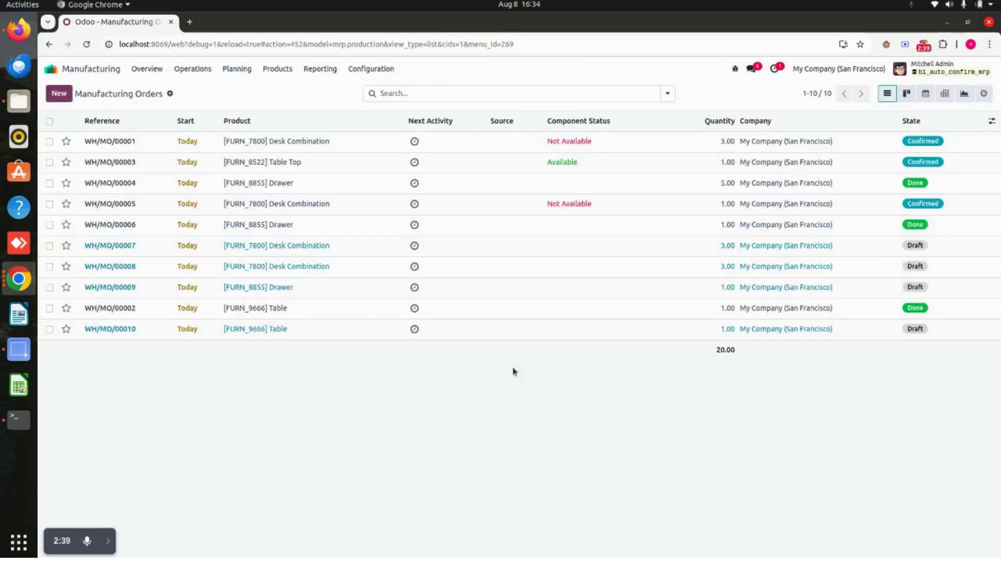
# Step: Review the components and work orders of the first draft three-unit Desk Combination order, and return to the list
pyautogui.click(146, 246)
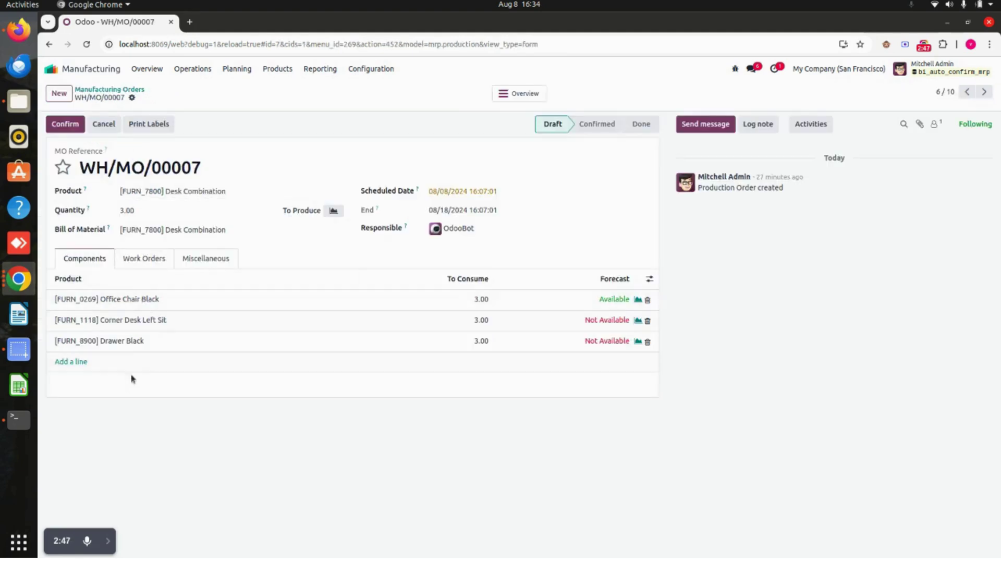
pyautogui.click(144, 259)
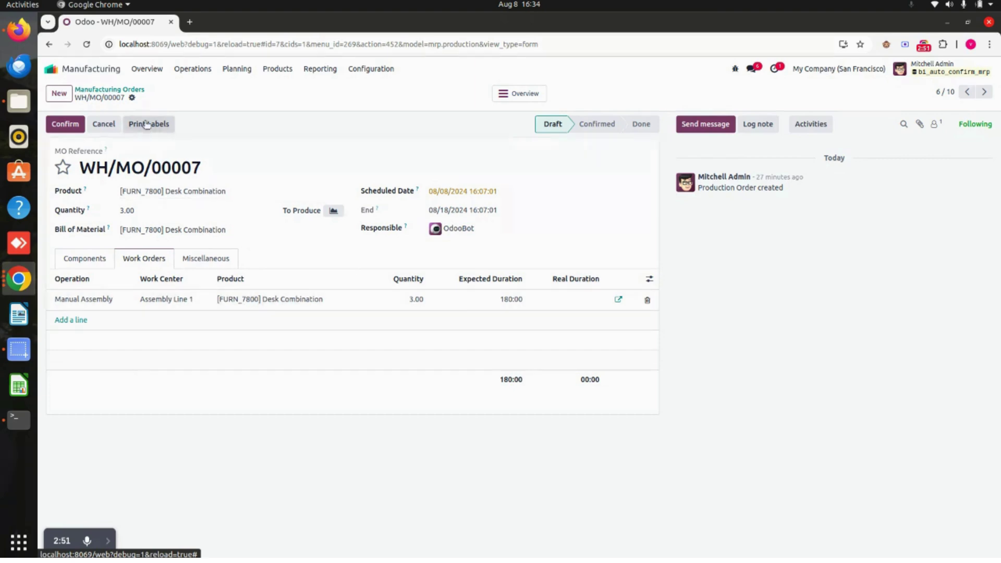
pyautogui.click(140, 91)
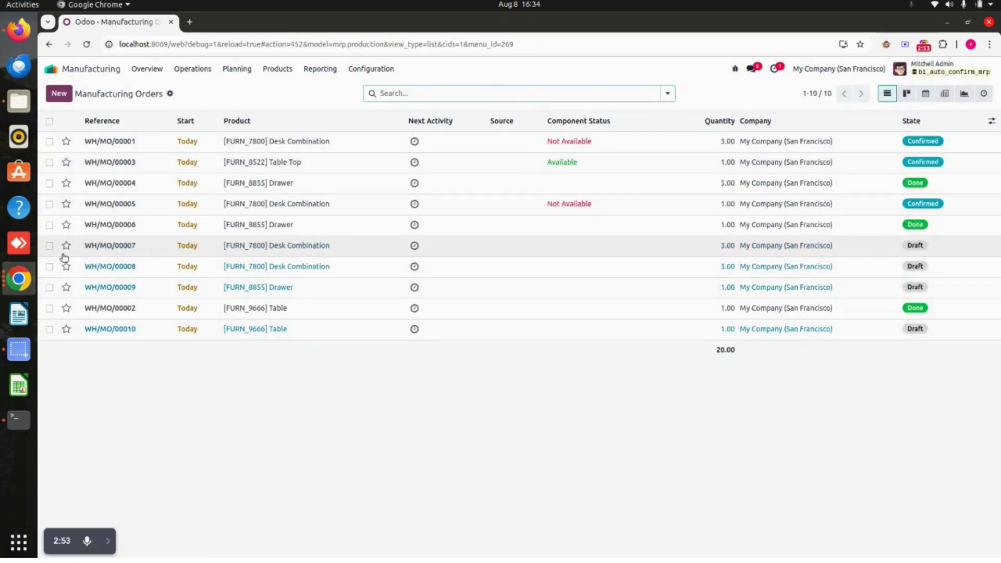
# Step: Run Auto Confirm Orders with Forcefully Done on the first draft three-unit Desk Combination order
pyautogui.click(50, 245)
pyautogui.click(662, 94)
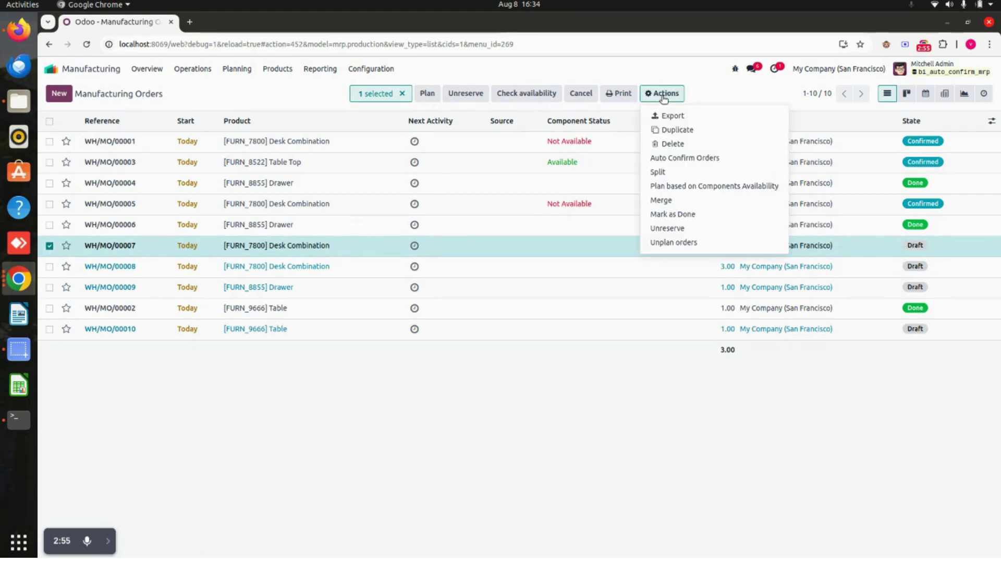
pyautogui.click(685, 158)
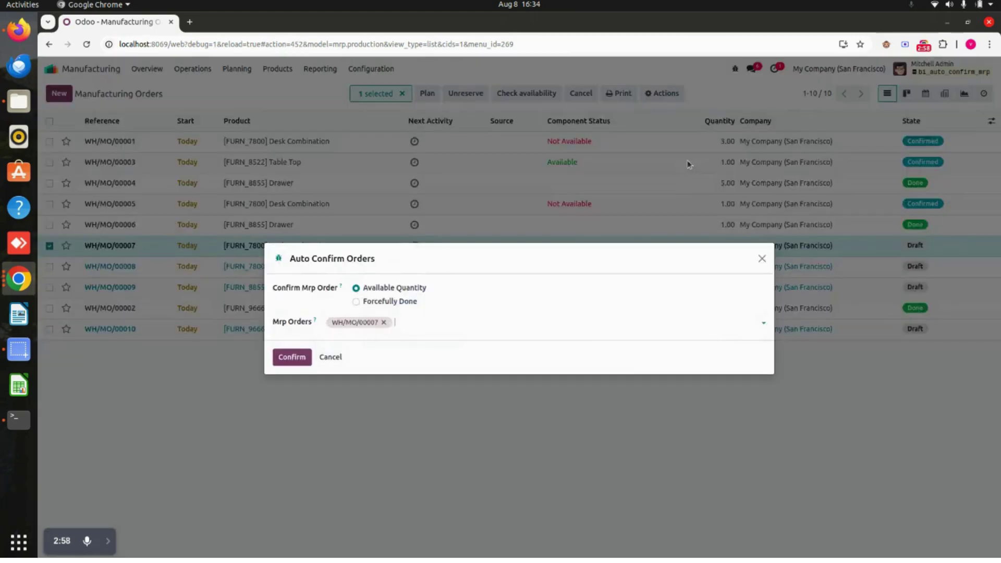
pyautogui.click(408, 305)
pyautogui.click(293, 359)
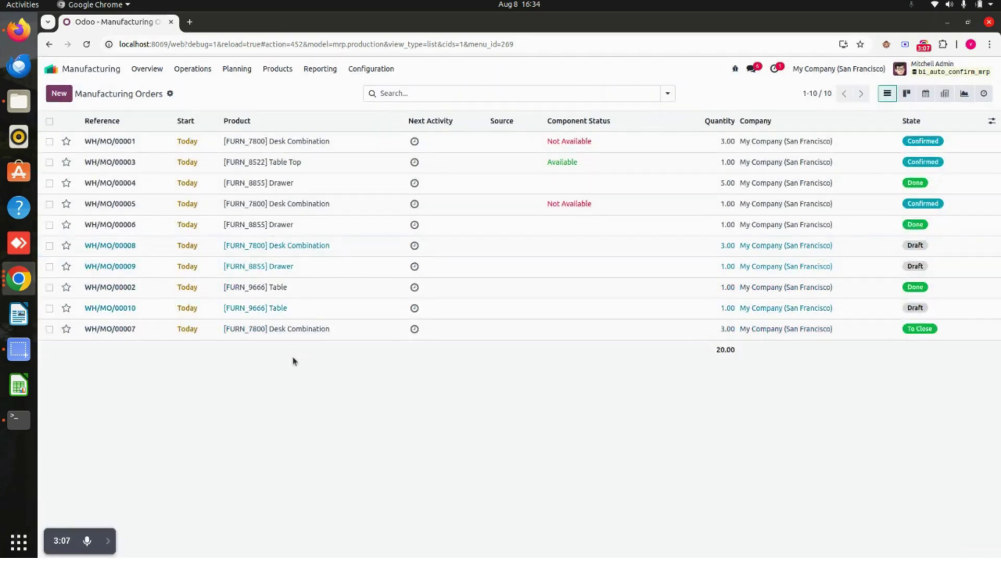
# Step: Inspect the state, components and work orders of the processed three-unit Desk Combination order, and return to the list
pyautogui.click(346, 334)
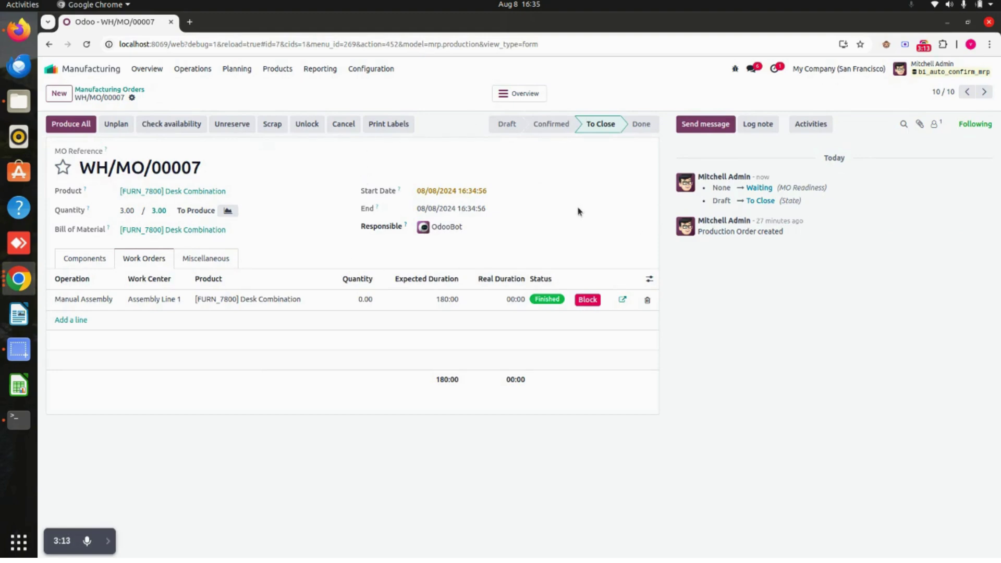
pyautogui.click(83, 259)
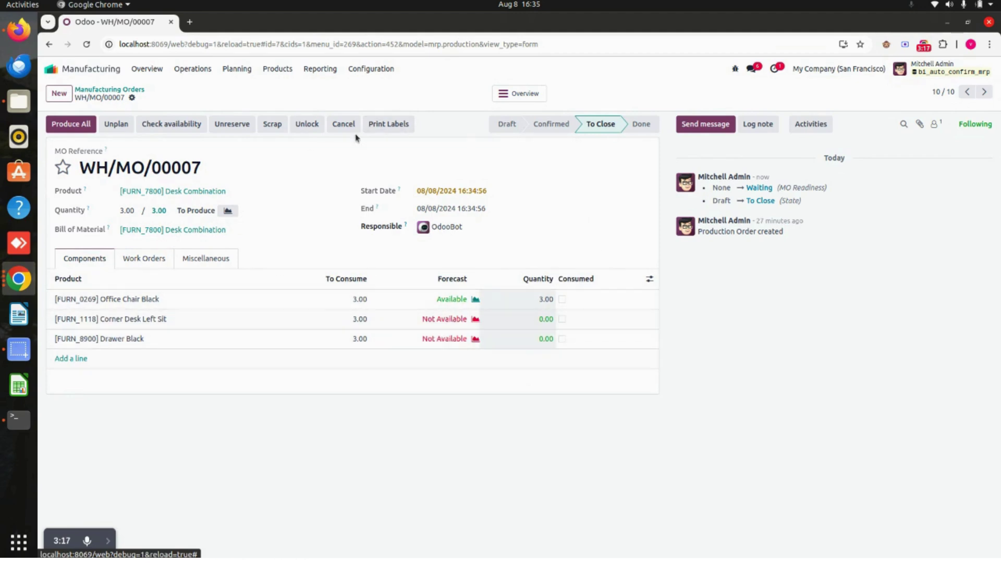
pyautogui.click(140, 261)
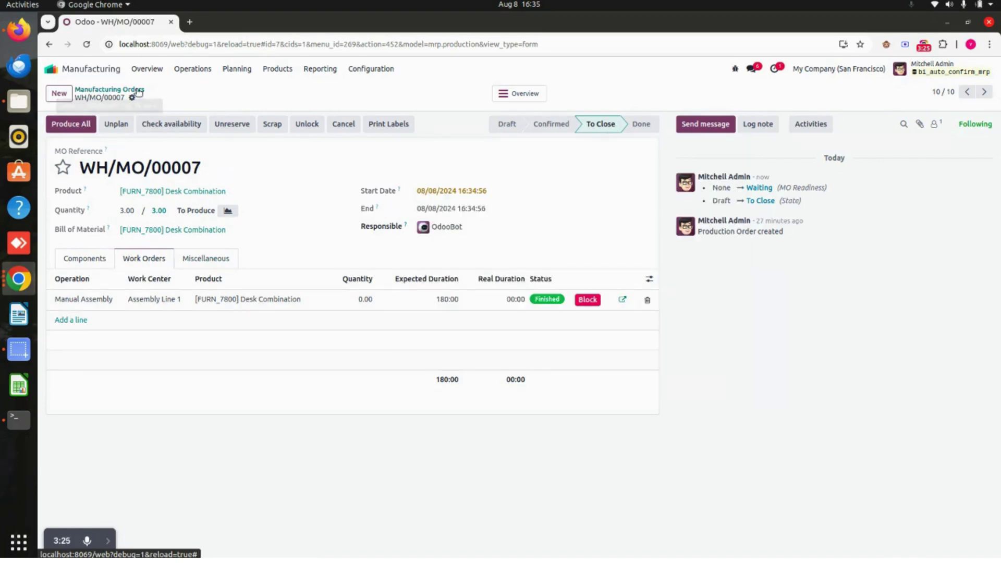
pyautogui.click(117, 90)
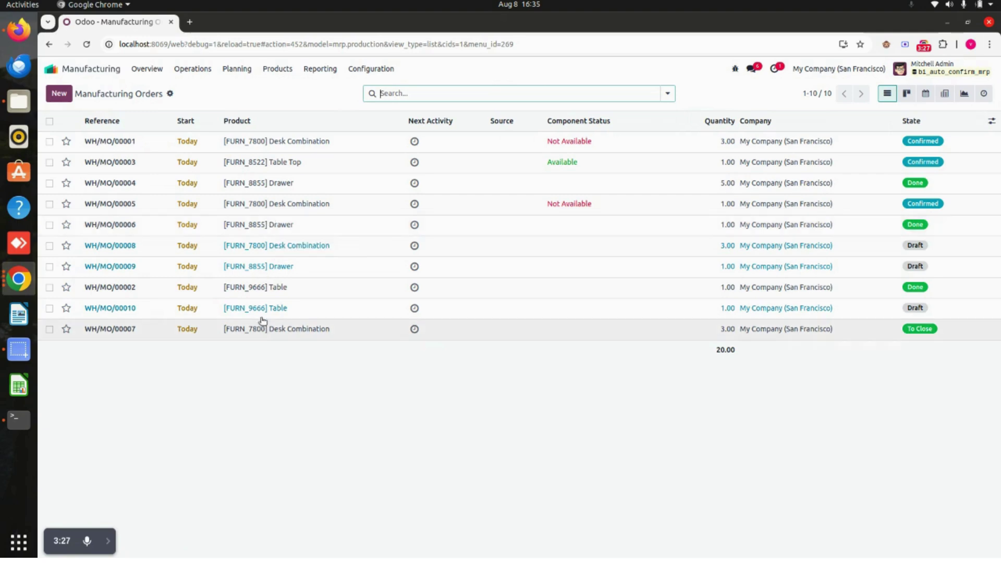
# Step: Run Auto Confirm Orders with Forcefully Done on the draft one-unit Drawer and Table manufacturing orders
pyautogui.click(50, 267)
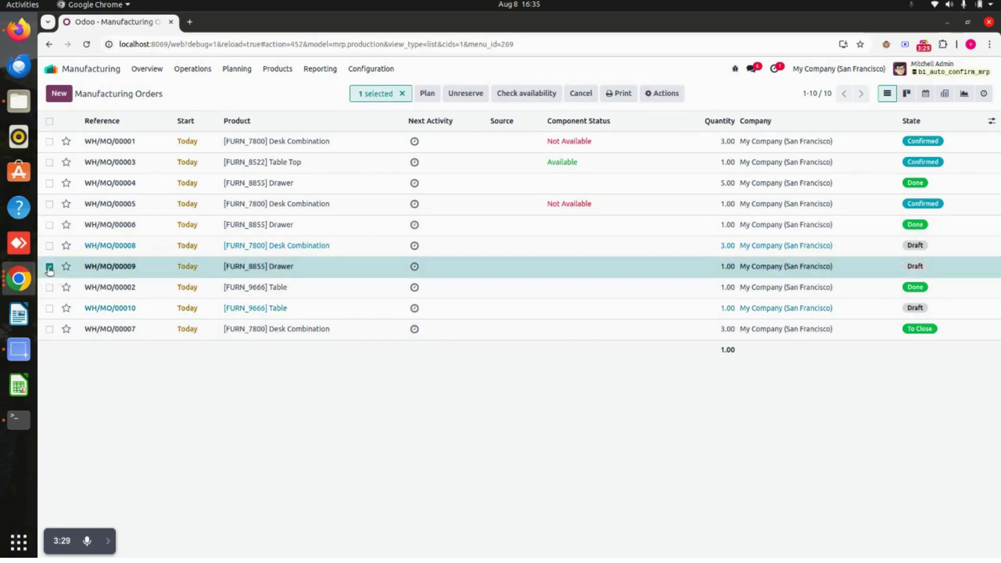
pyautogui.click(50, 308)
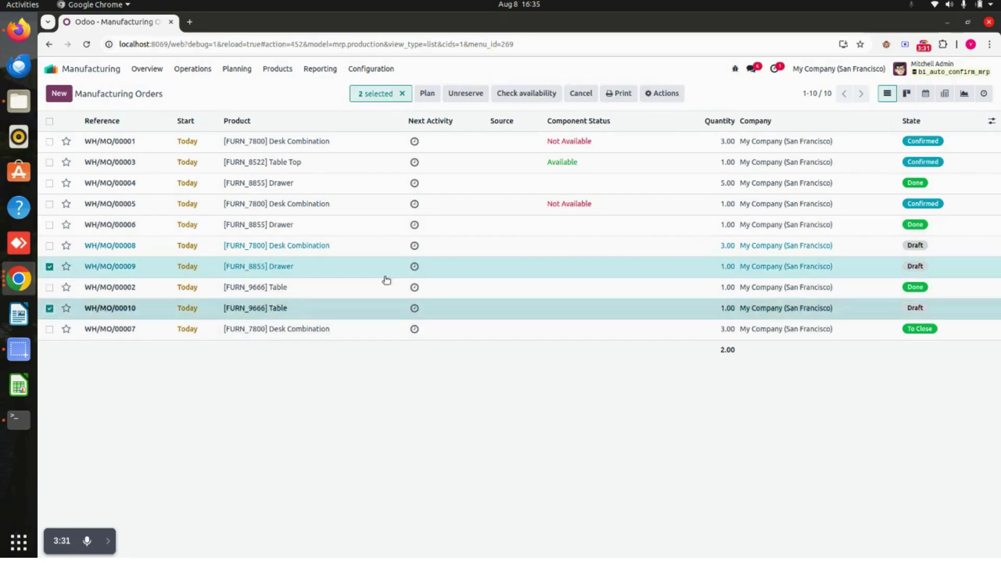
pyautogui.click(658, 95)
pyautogui.click(683, 156)
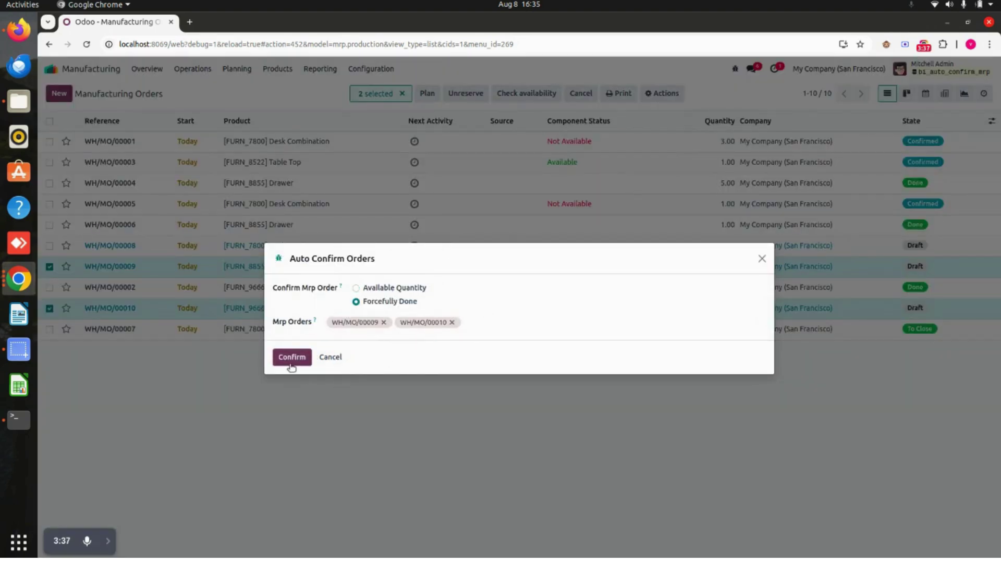
pyautogui.click(292, 360)
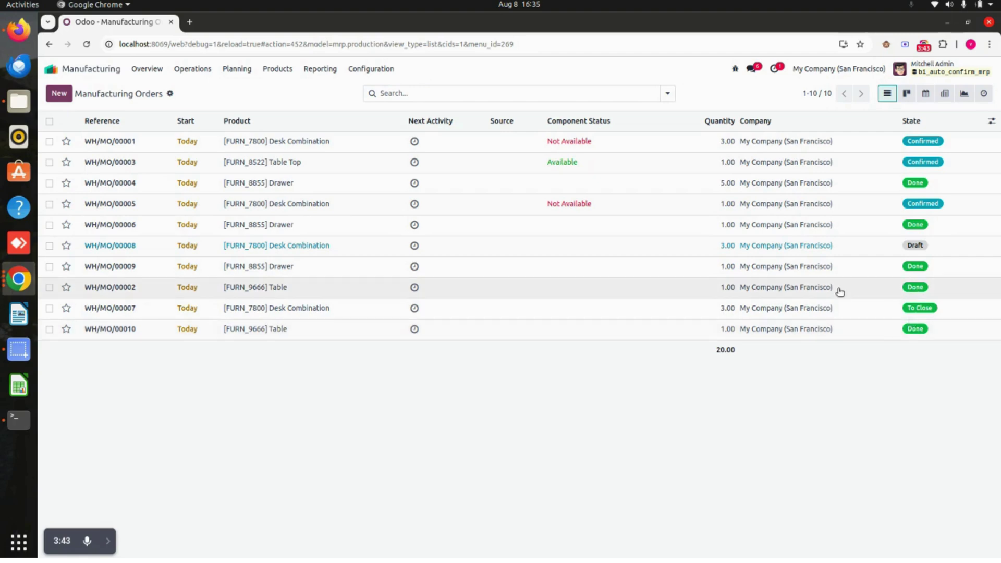
# Step: Inspect the state, work orders and components of the processed Drawer order WH/MO/00009, and return to the list
pyautogui.click(325, 270)
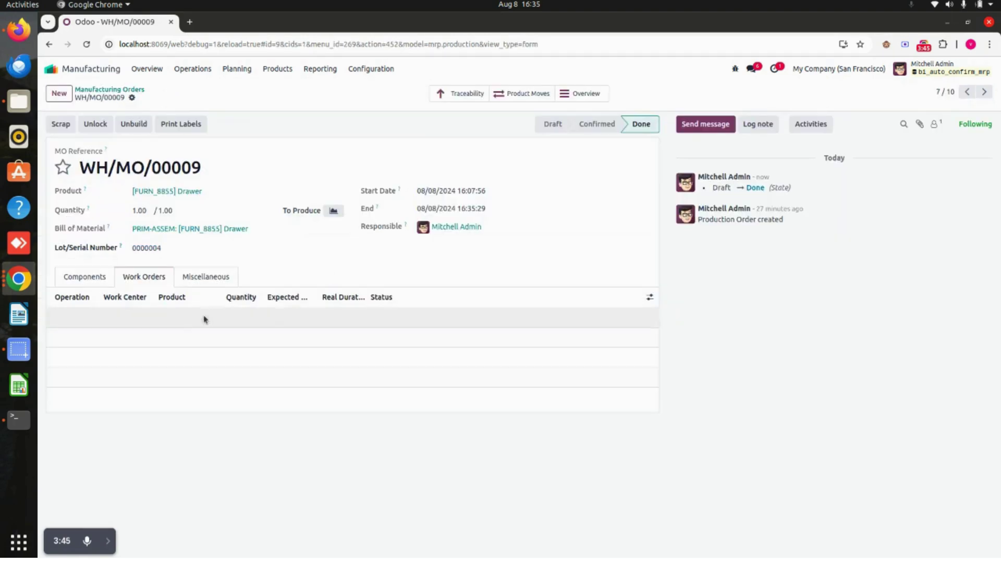
pyautogui.click(95, 280)
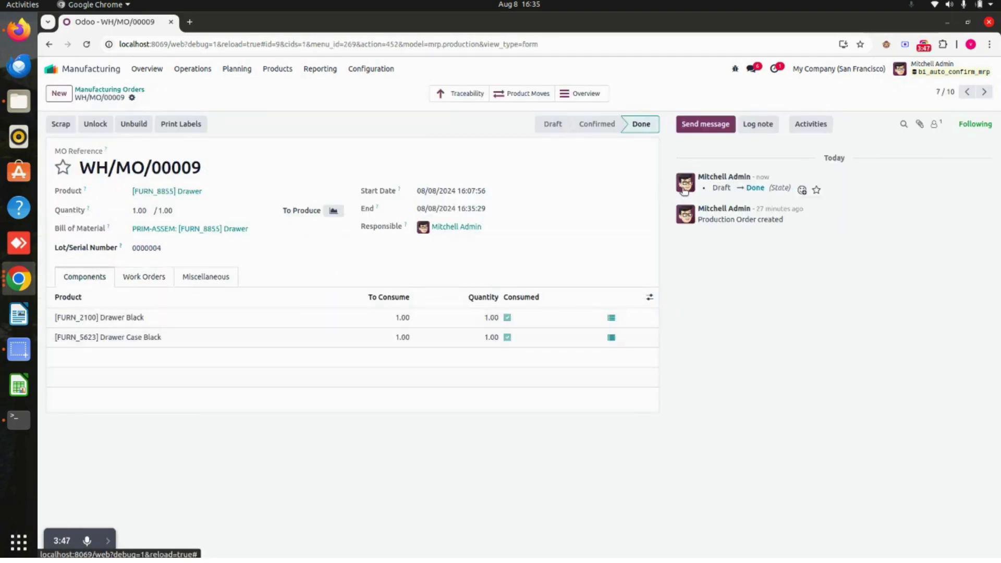
pyautogui.click(129, 94)
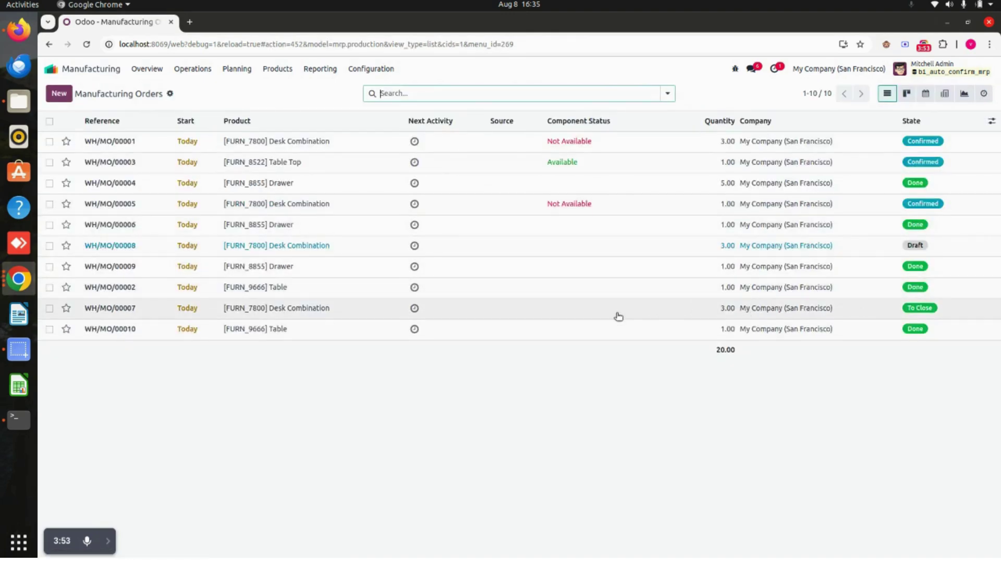
# Step: Check the state and components of the three-unit Desk Combination order WH/MO/00007, and return to the home screen
pyautogui.click(617, 313)
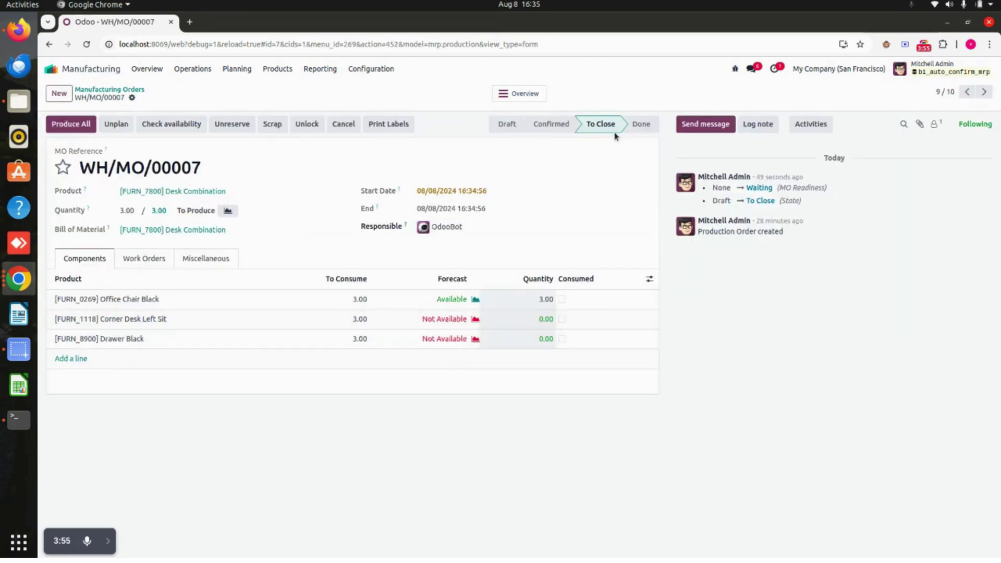
pyautogui.click(137, 89)
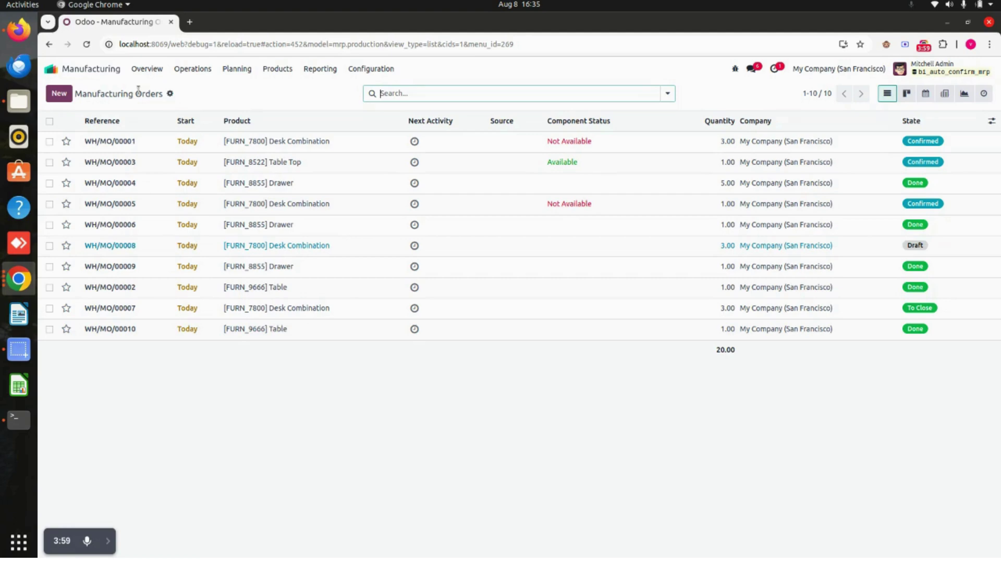
pyautogui.click(52, 69)
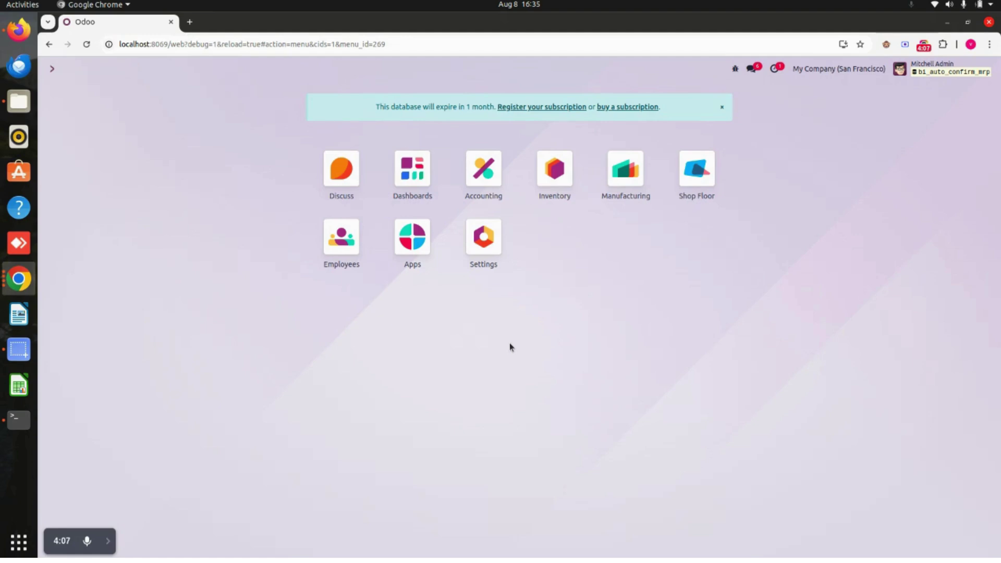
pyautogui.click(108, 541)
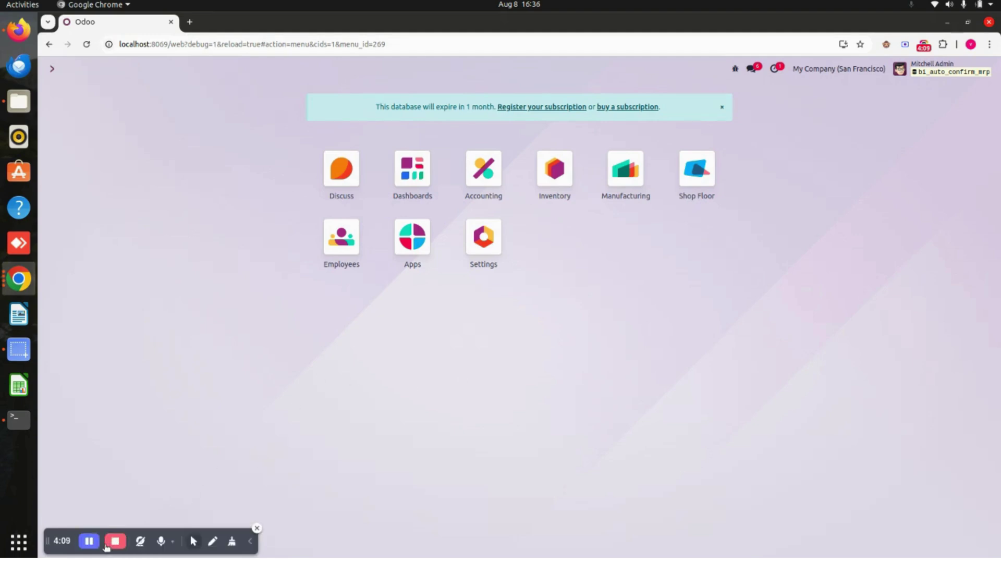